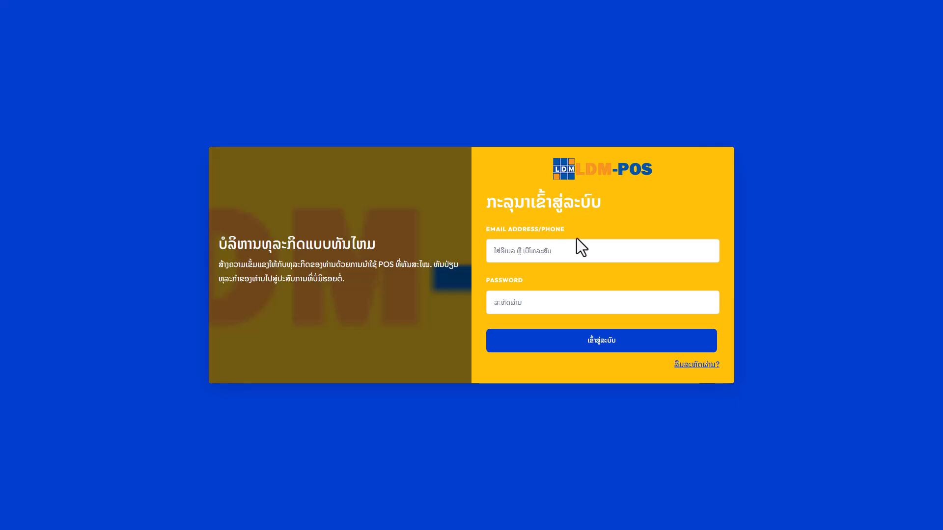
# Log in to LDM-POS with the admin account's email and password
pyautogui.click(569, 253)
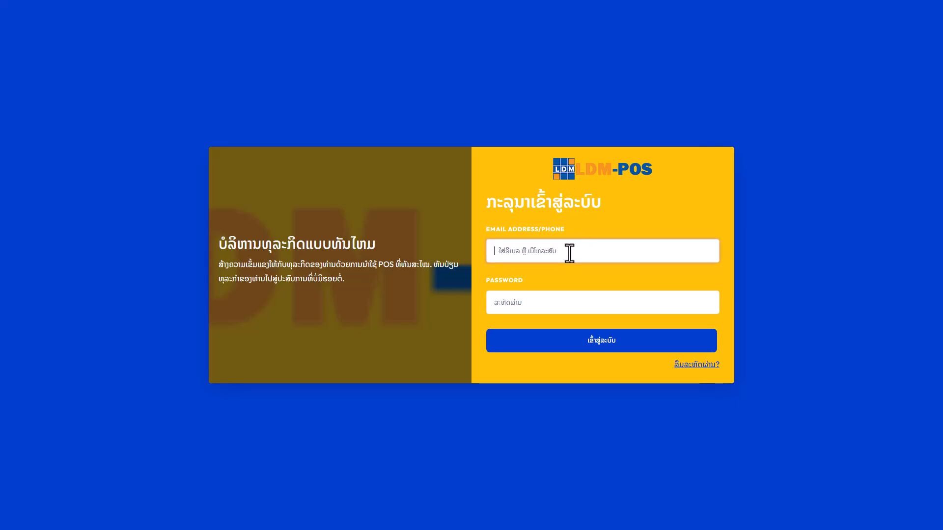
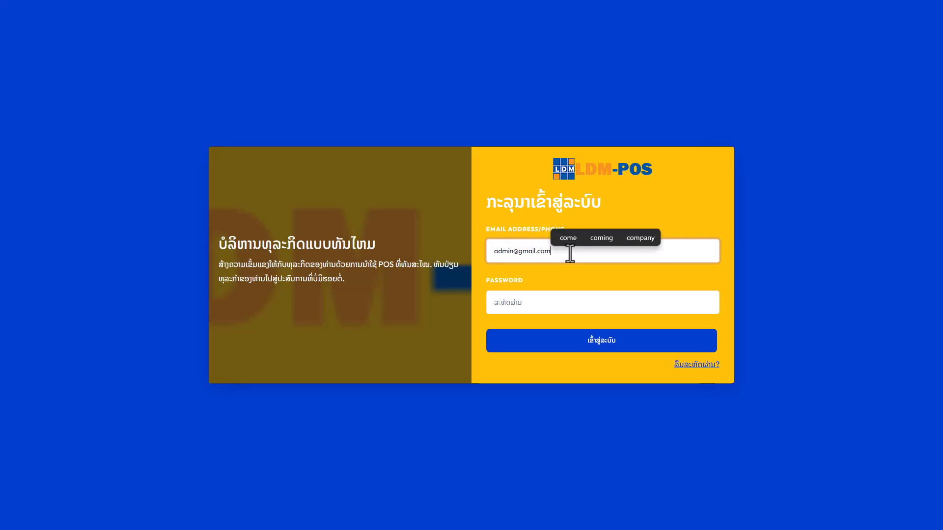
pyautogui.click(562, 303)
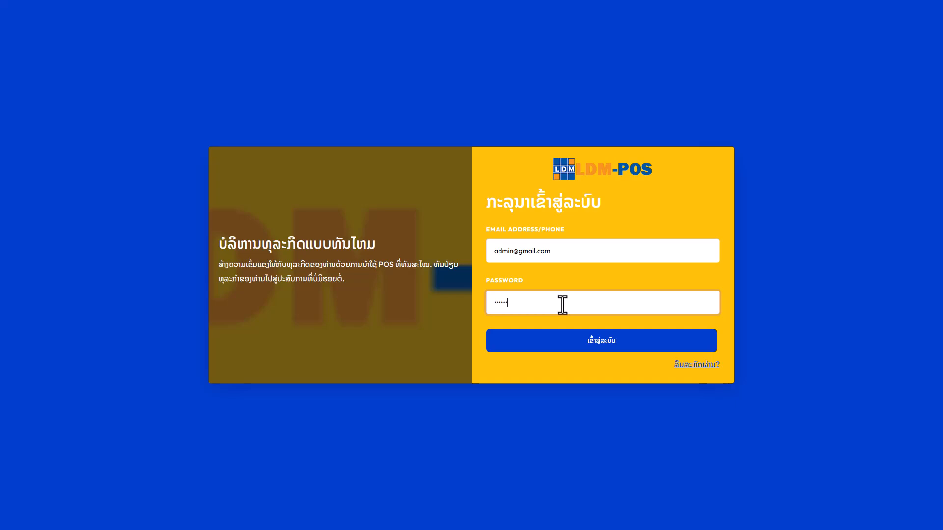
pyautogui.click(620, 338)
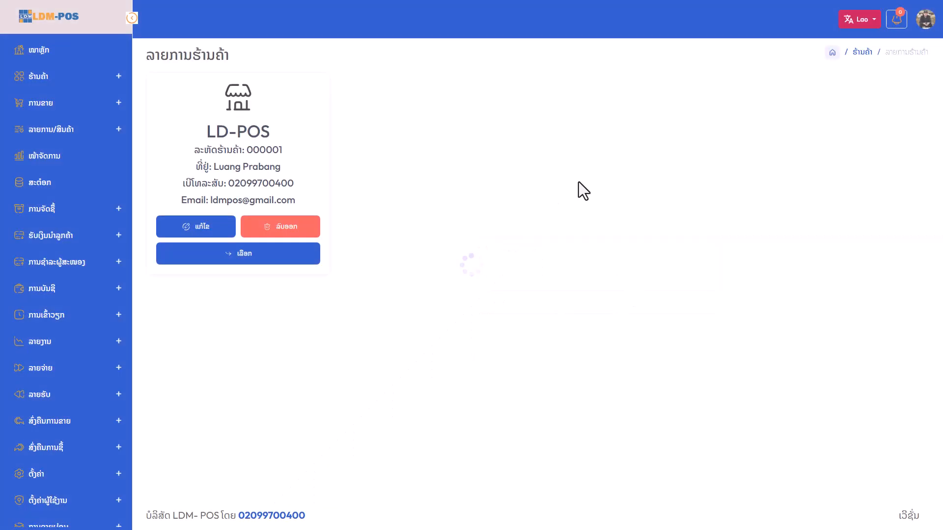
# Dismiss the password popup, select the LD-POS store, and launch the POS screen from Sales
pyautogui.click(556, 128)
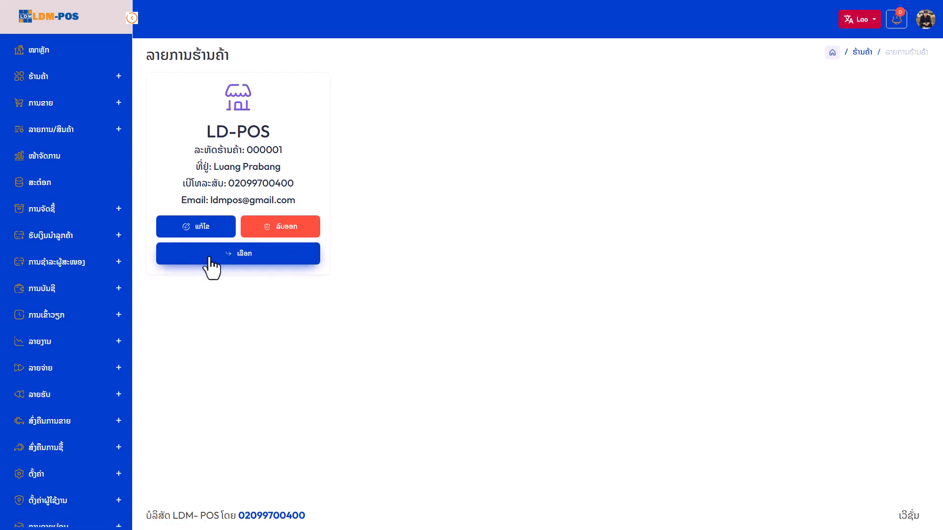
pyautogui.click(244, 255)
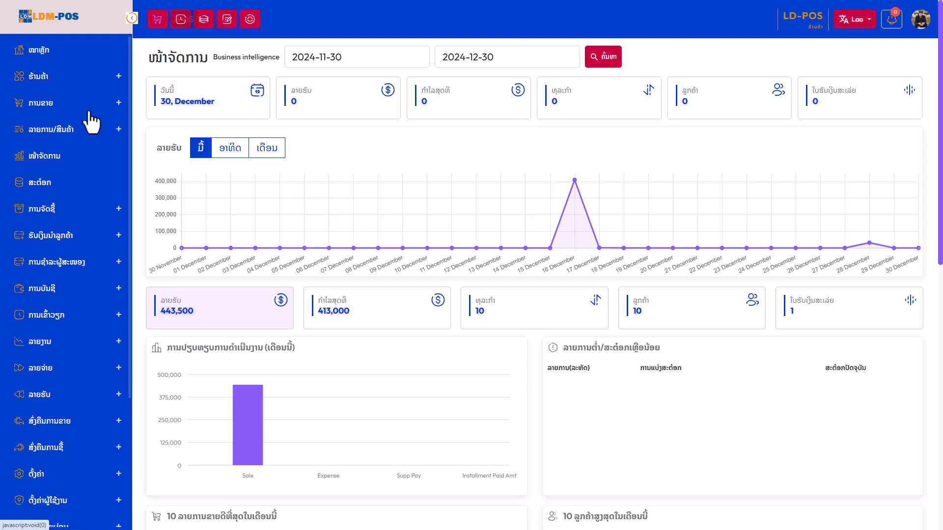
pyautogui.click(118, 104)
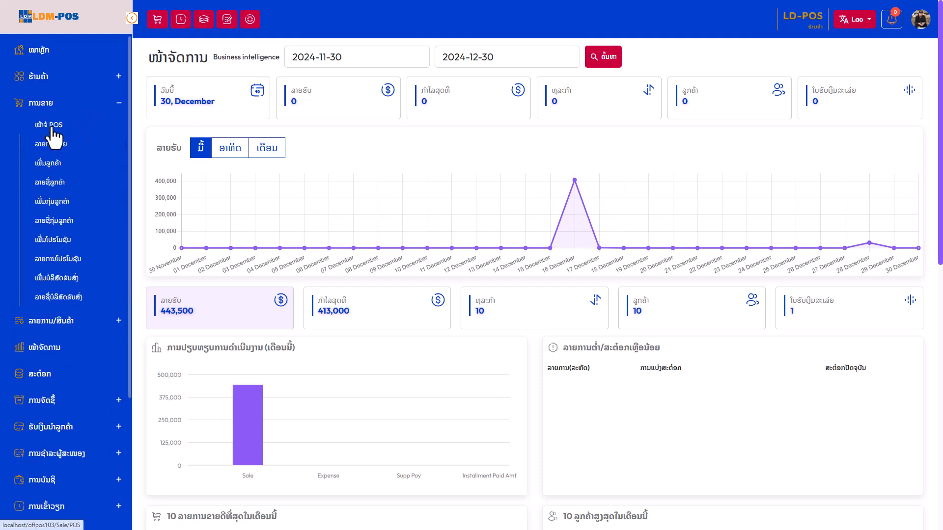
pyautogui.click(118, 104)
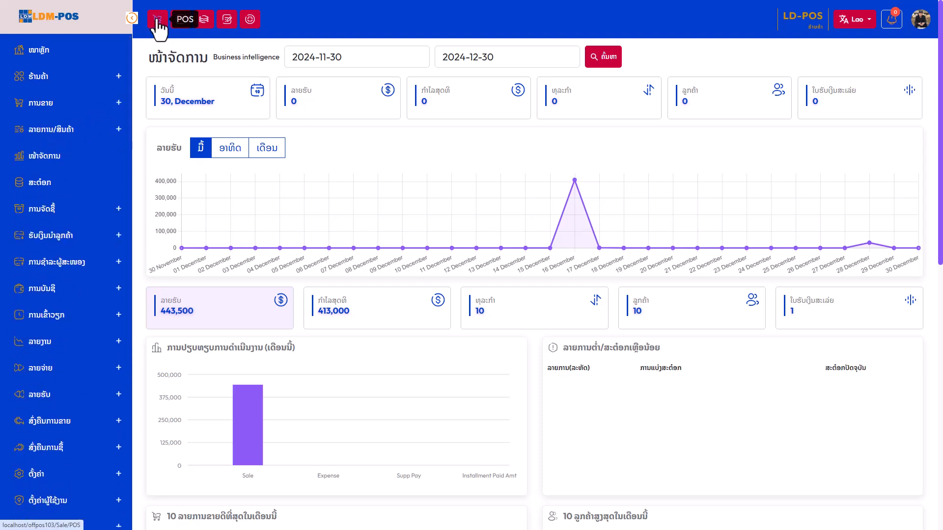
pyautogui.click(157, 20)
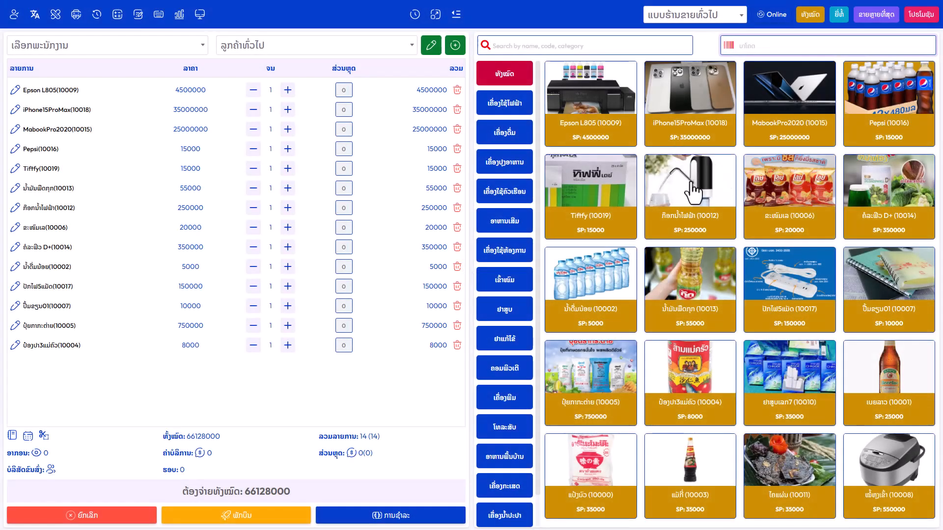
# Remove every item from the POS cart with the red trash icons
pyautogui.click(457, 89)
pyautogui.click(457, 90)
pyautogui.click(457, 90)
pyautogui.click(457, 90)
pyautogui.click(457, 90)
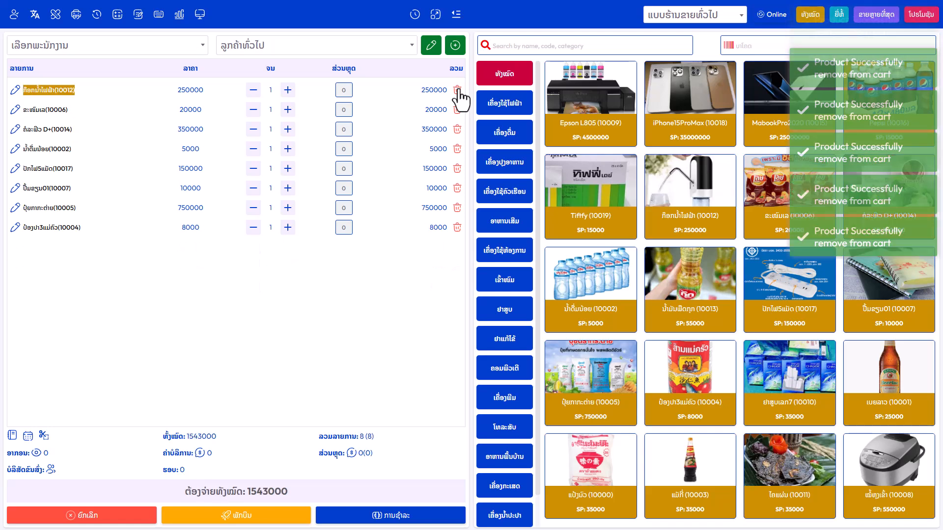
pyautogui.click(457, 90)
pyautogui.click(457, 90)
pyautogui.click(457, 90)
pyautogui.click(457, 90)
pyautogui.click(457, 90)
pyautogui.click(457, 90)
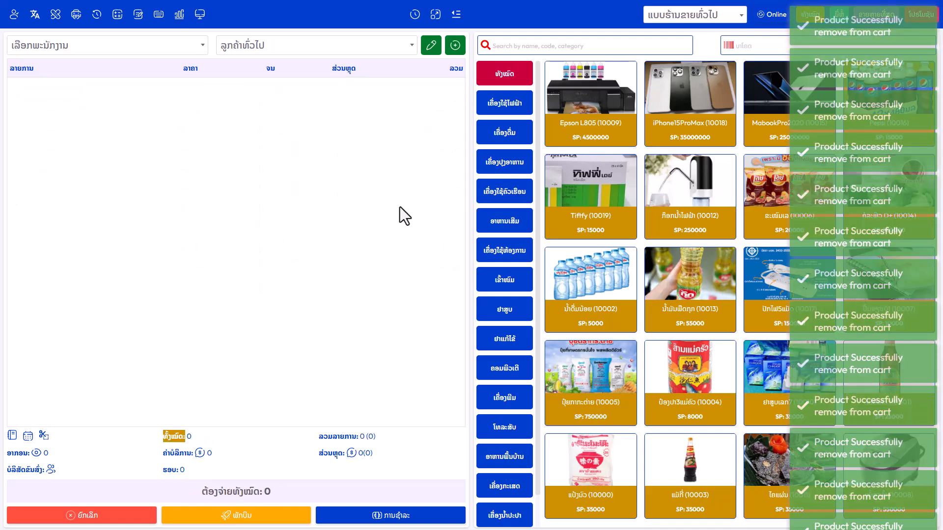
# Try the product search and barcode fields, then open the Epson L805 (10009) product
pyautogui.click(632, 46)
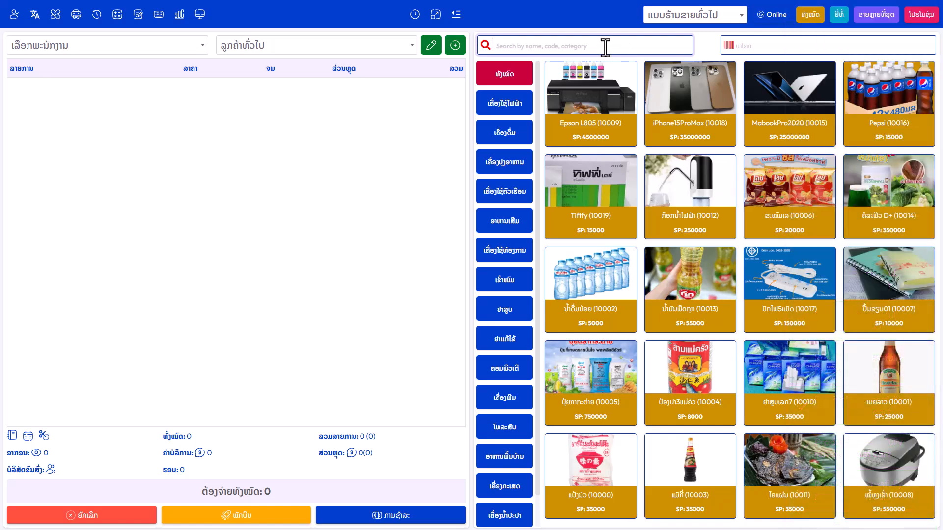
pyautogui.click(743, 43)
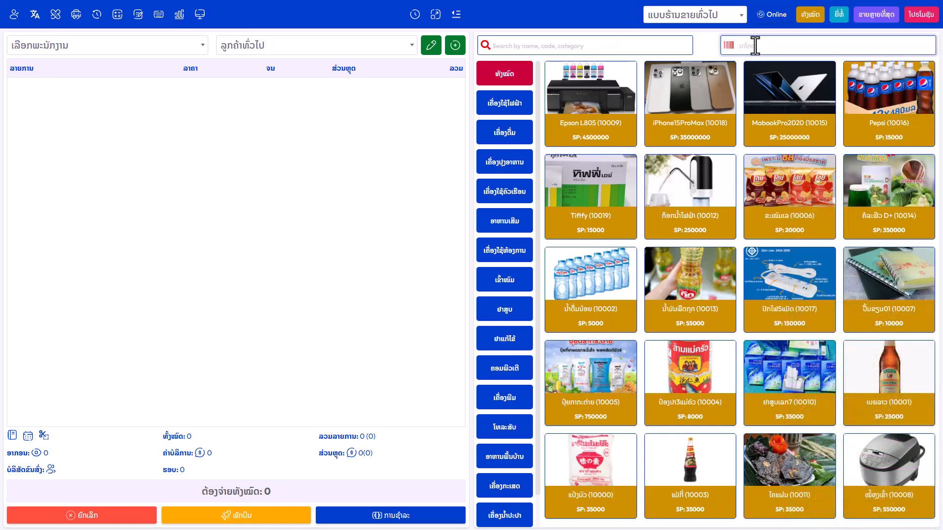
pyautogui.click(565, 44)
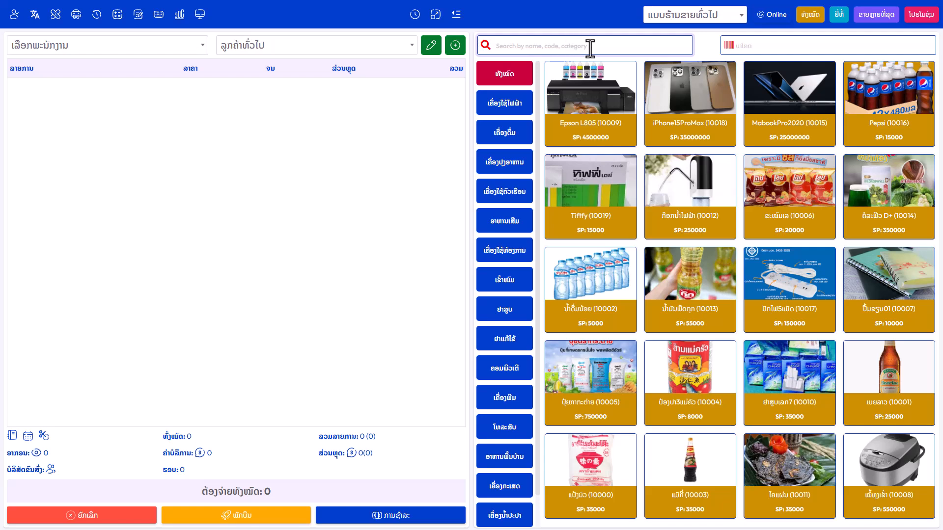
pyautogui.click(759, 42)
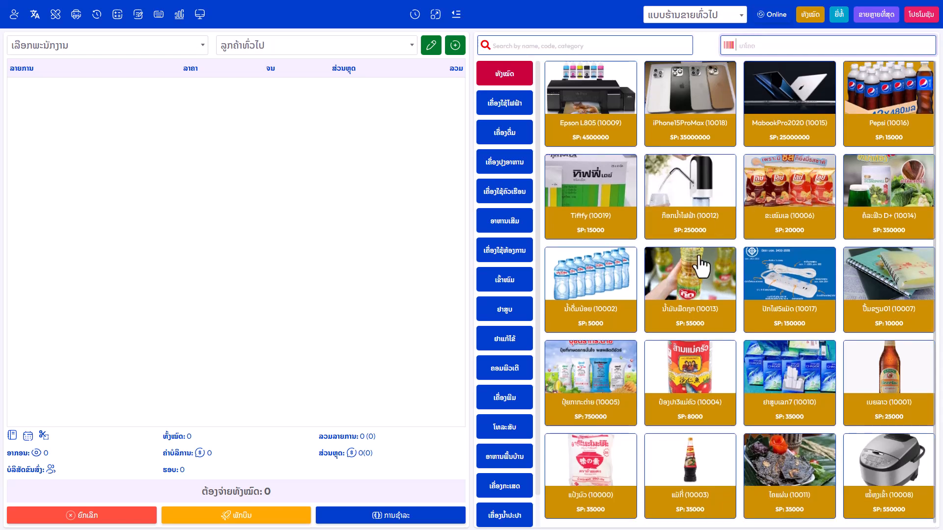
pyautogui.click(625, 121)
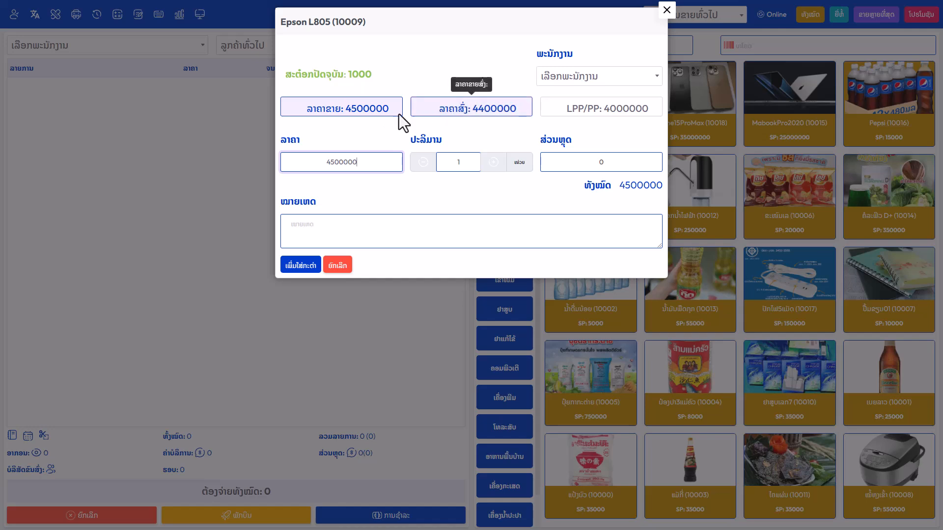
# Add Epson L805 at the regular 4500000 price, iPhone15ProMax and MabookPro2020, one each
pyautogui.click(479, 117)
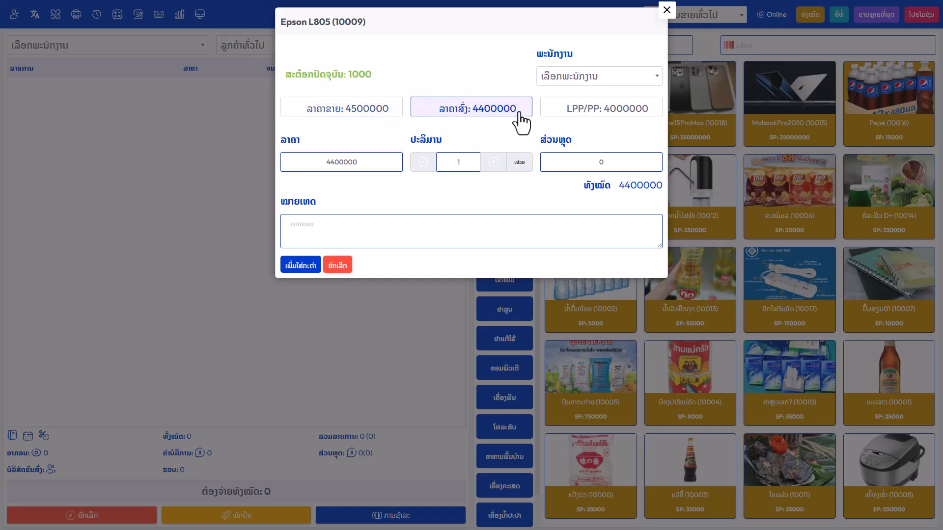
pyautogui.click(375, 121)
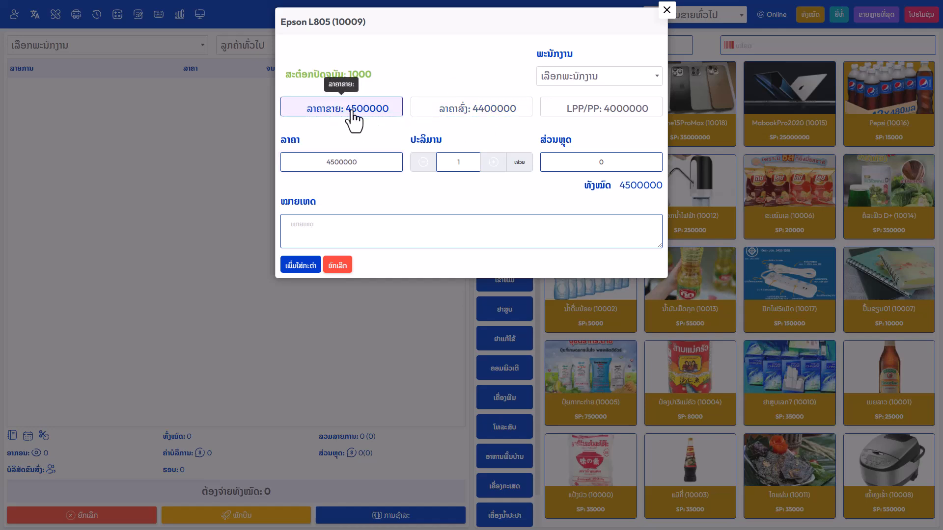
pyautogui.click(308, 267)
pyautogui.click(706, 122)
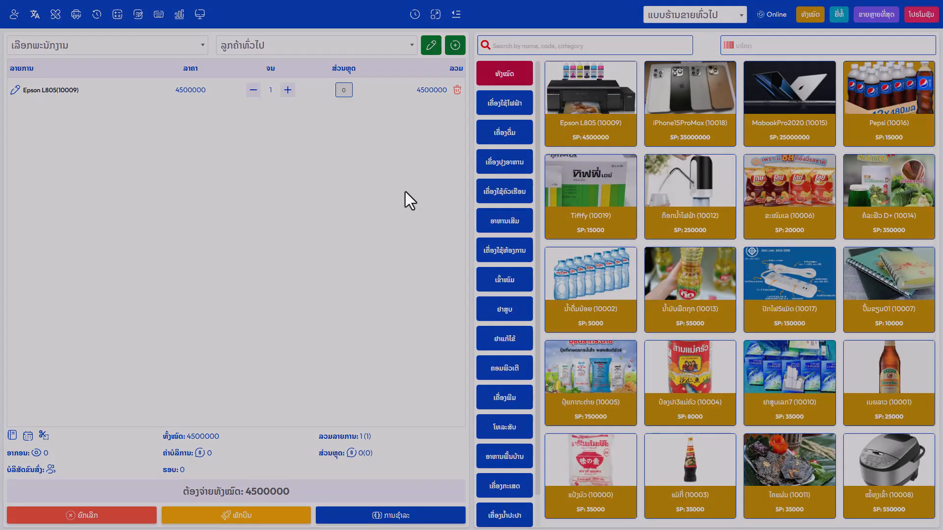
pyautogui.click(314, 266)
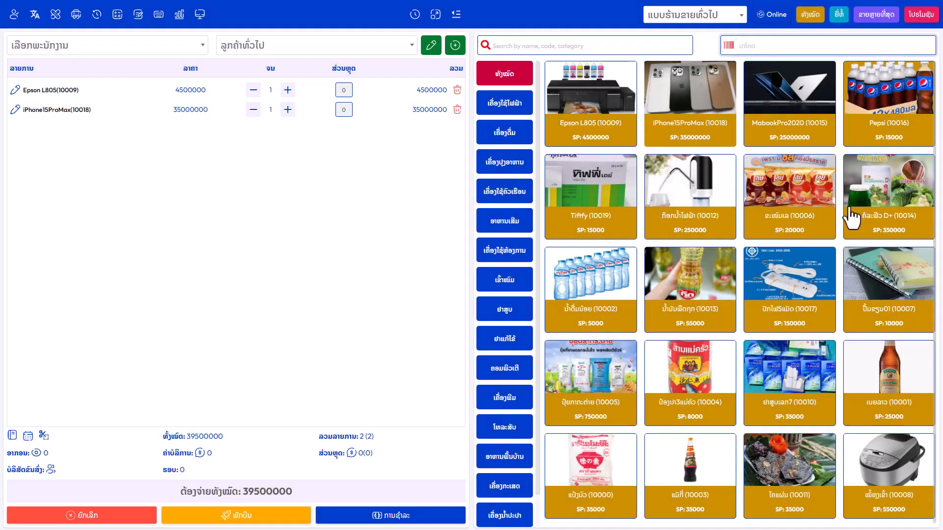
pyautogui.click(782, 104)
pyautogui.click(301, 264)
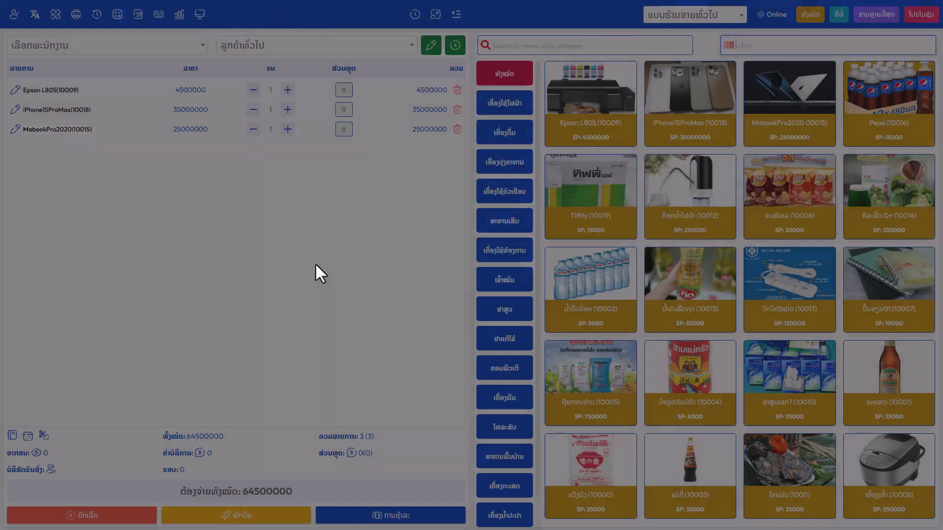
pyautogui.click(709, 208)
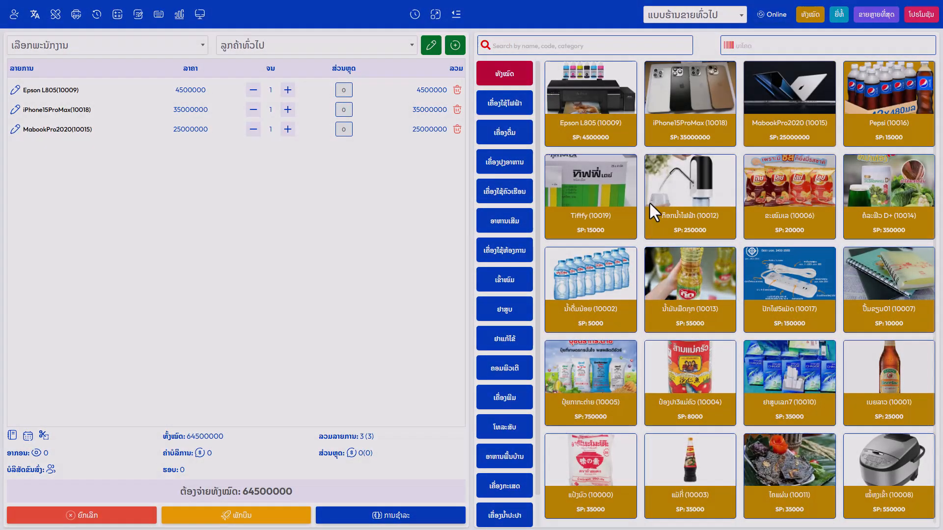
# Add the water dispenser 10012 at 250000, leaving the Epson line unchanged
pyautogui.click(311, 266)
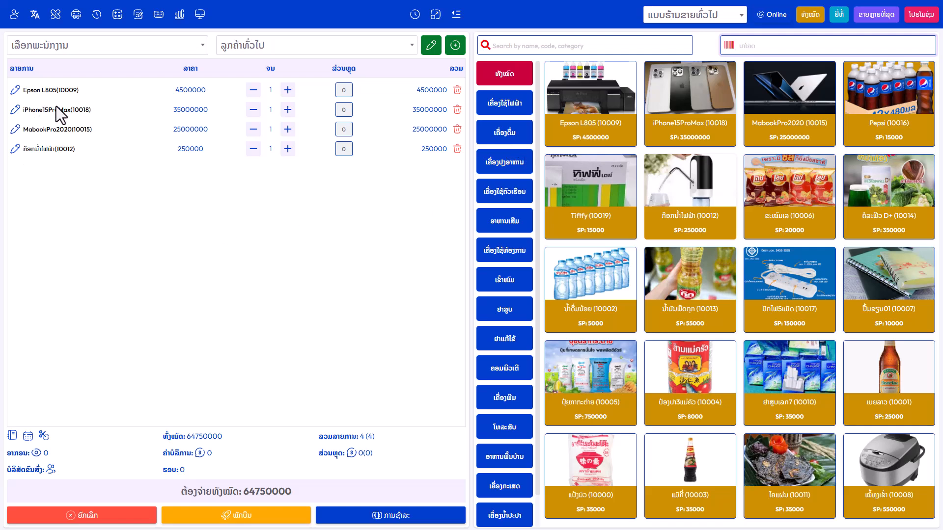
pyautogui.click(15, 90)
pyautogui.click(328, 220)
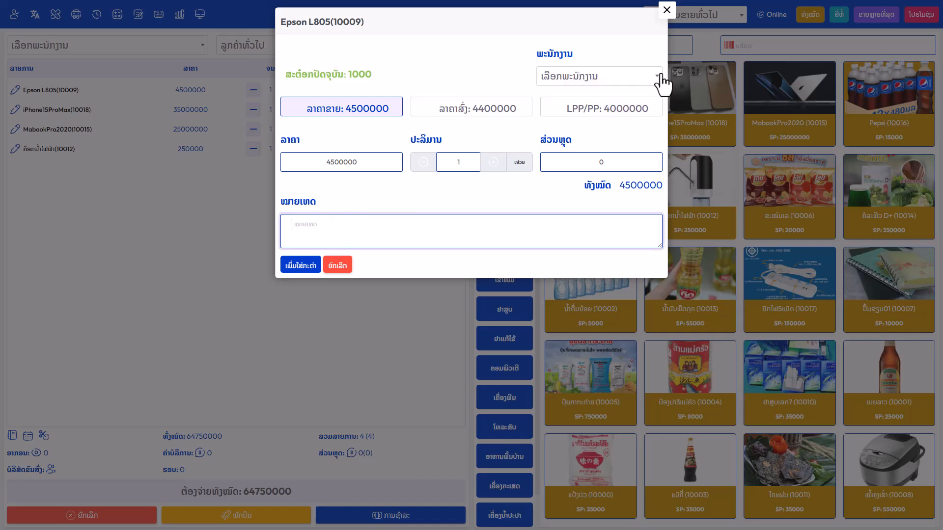
pyautogui.click(662, 11)
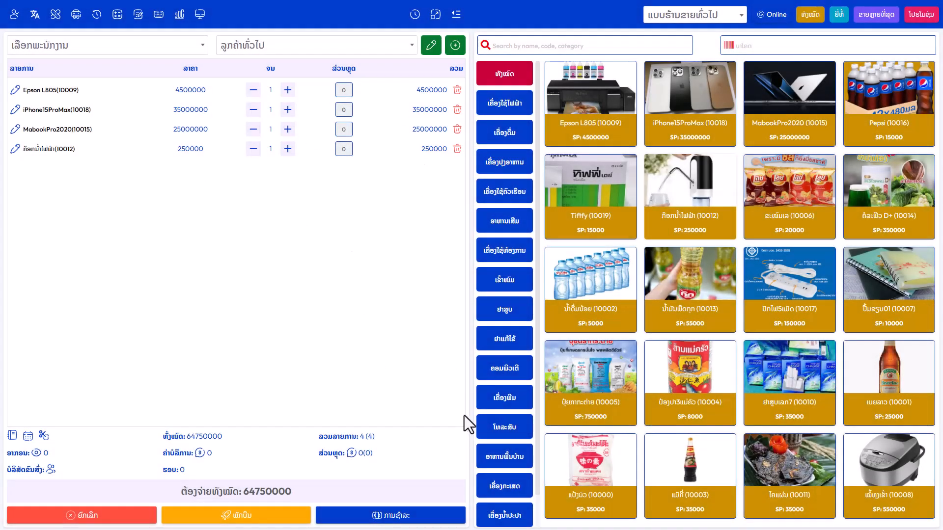
pyautogui.click(409, 47)
pyautogui.click(409, 46)
pyautogui.click(409, 47)
pyautogui.click(409, 47)
pyautogui.click(448, 47)
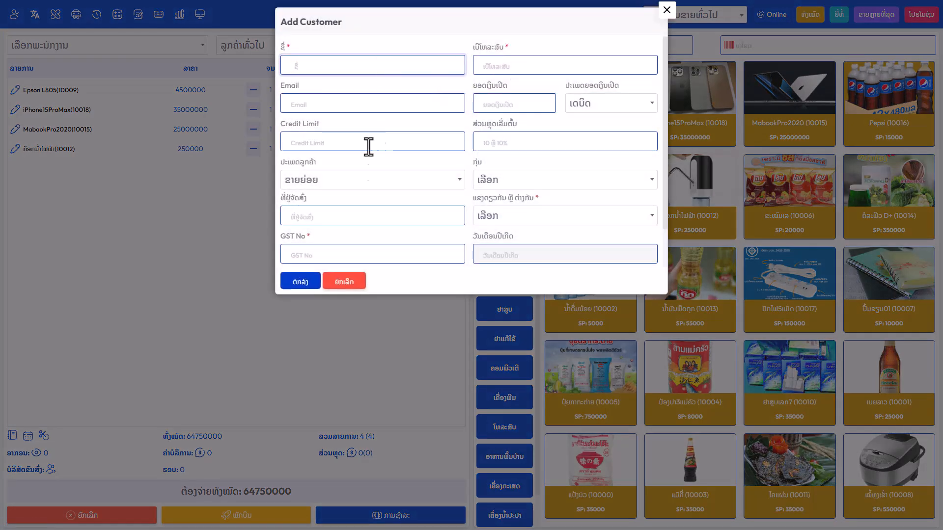
pyautogui.click(666, 10)
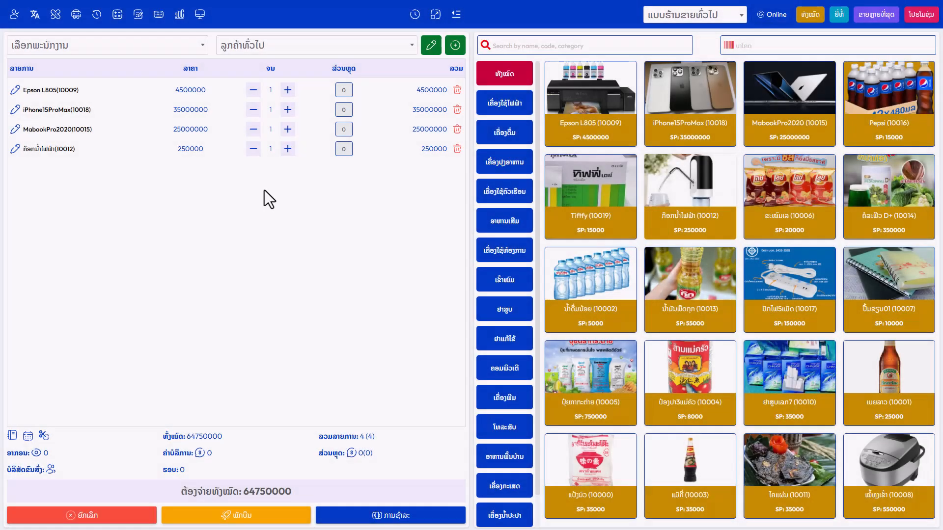
# Try full-amount cash and bank-transfer payment rows, removing each one again
pyautogui.click(401, 518)
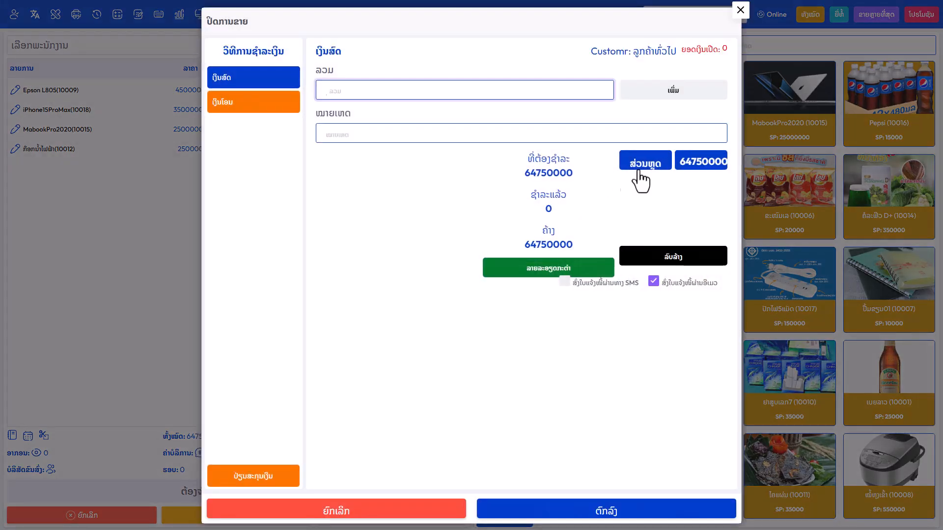
pyautogui.click(643, 163)
pyautogui.click(411, 94)
pyautogui.click(701, 162)
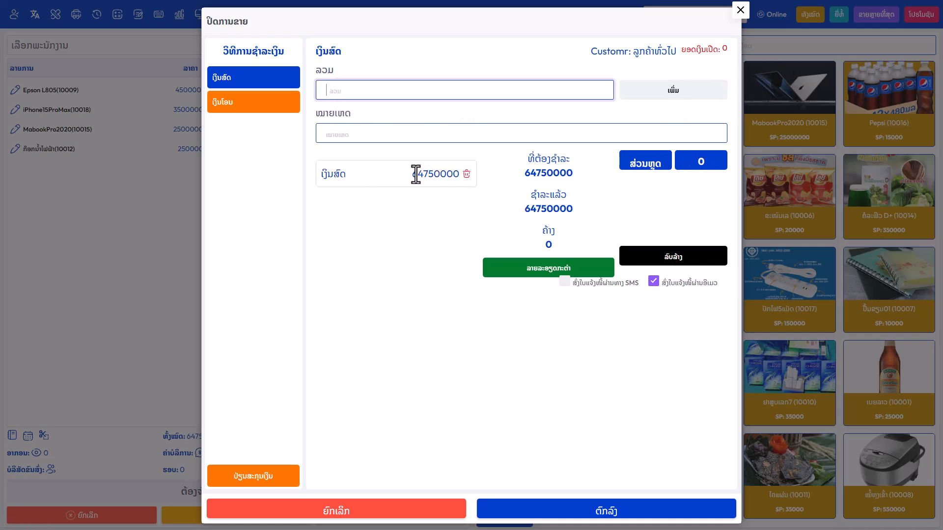
pyautogui.click(466, 174)
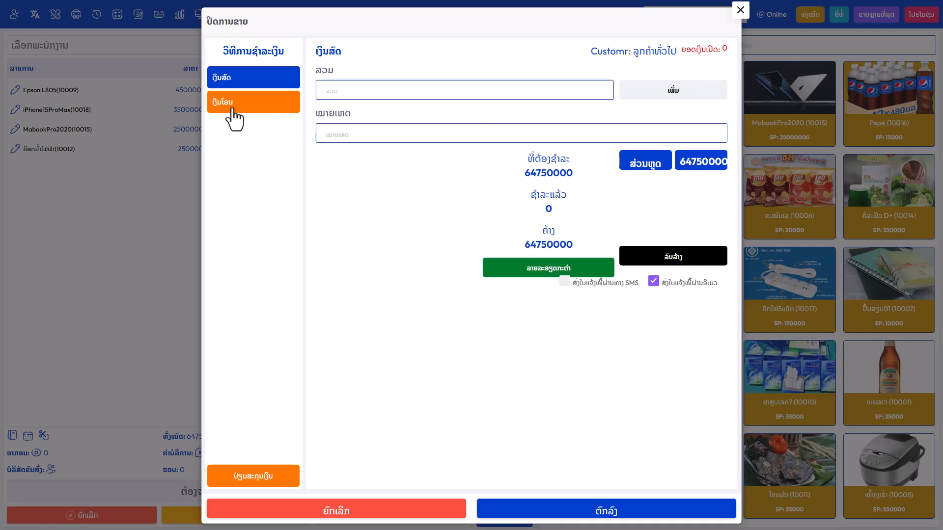
pyautogui.click(256, 113)
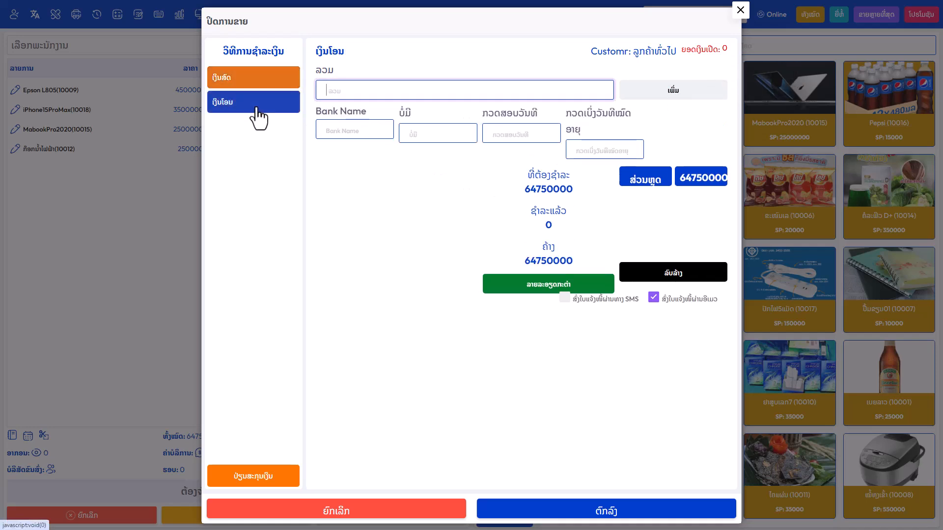
pyautogui.click(696, 179)
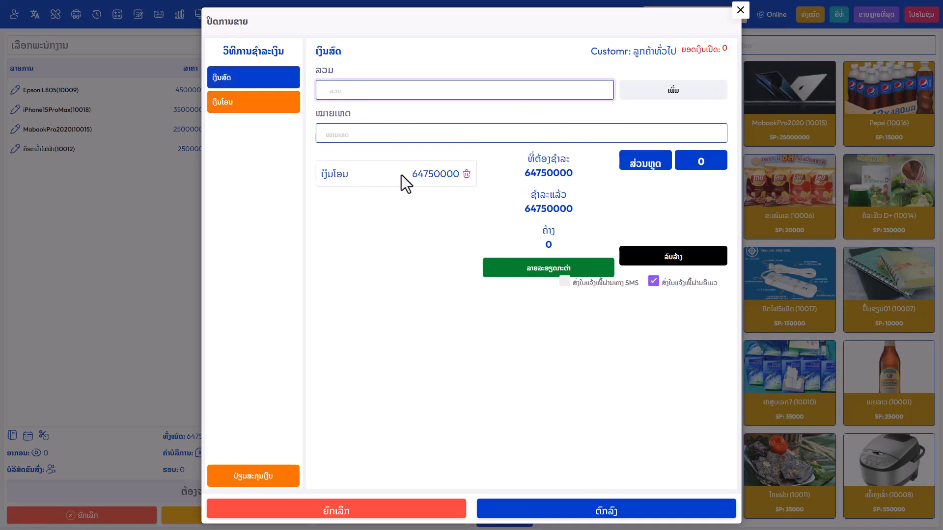
pyautogui.click(466, 174)
# Record 4000000 in cash and the remaining 60750000 as a bank transfer
pyautogui.click(370, 94)
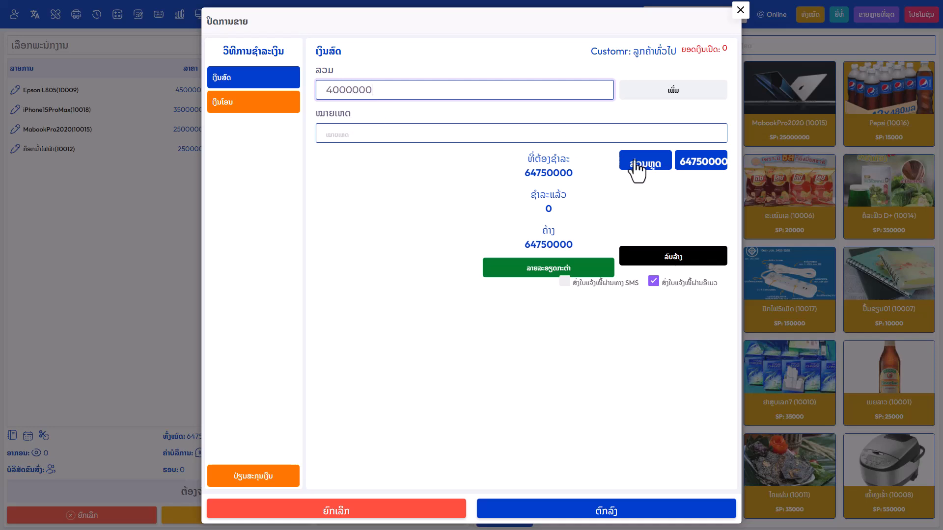
pyautogui.click(662, 88)
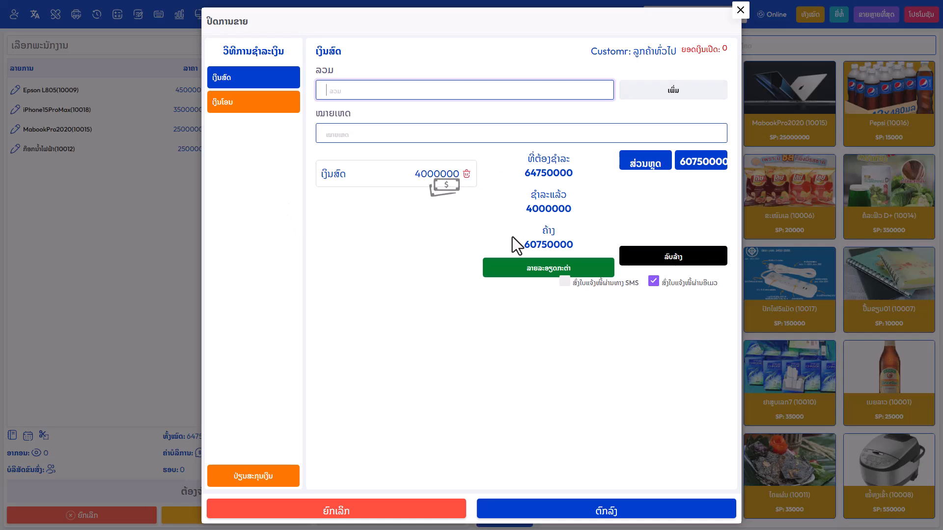
pyautogui.moveTo(570, 244); pyautogui.dragTo(549, 246)
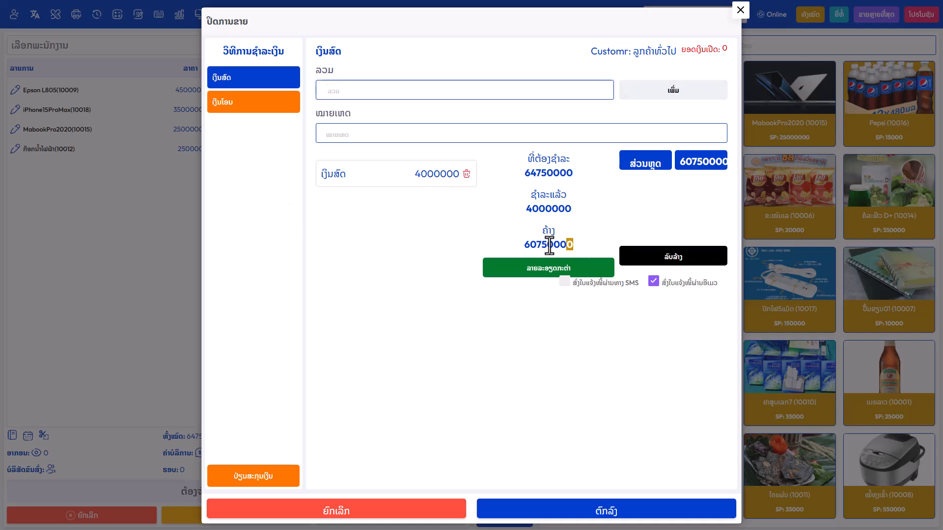
pyautogui.click(267, 106)
pyautogui.click(362, 93)
pyautogui.write('60750000')
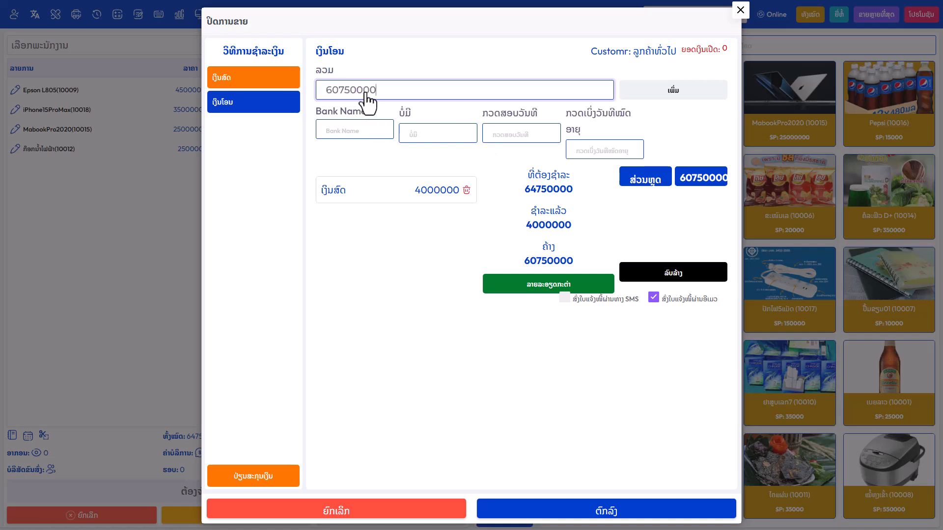
pyautogui.click(663, 91)
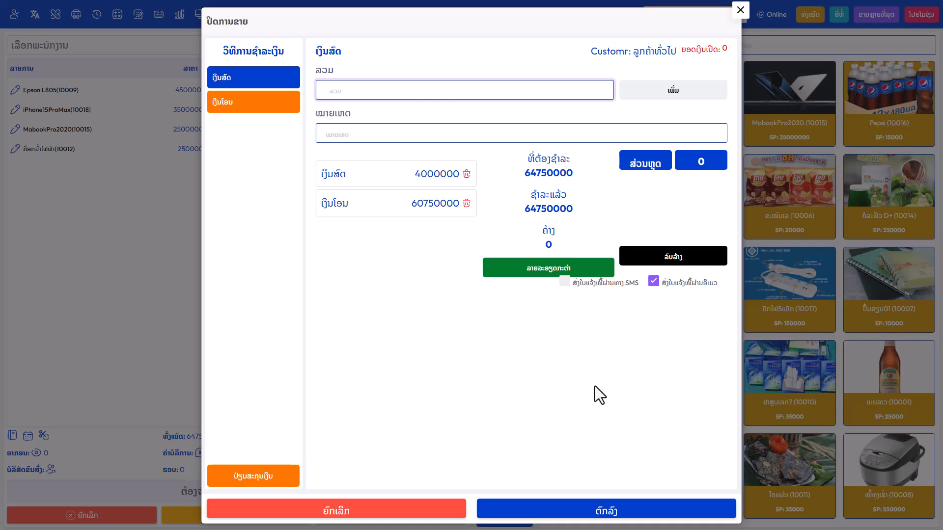
# Complete the split-payment sale and set the receipt's print destination to XP-80C
pyautogui.click(605, 513)
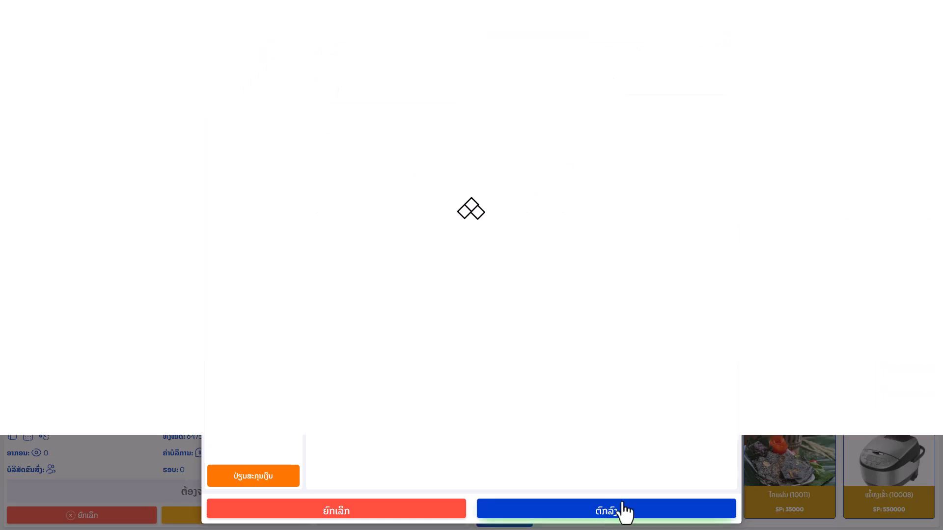
pyautogui.click(305, 9)
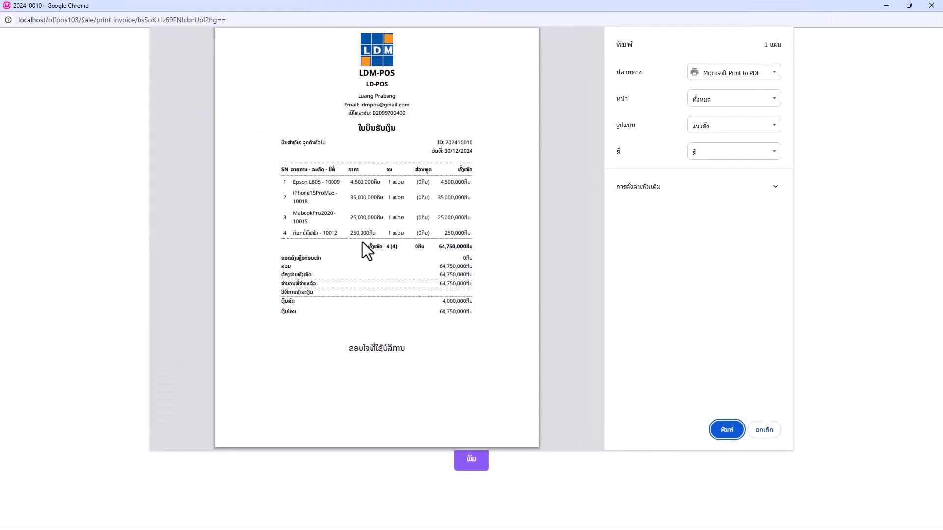
pyautogui.click(719, 78)
pyautogui.click(726, 98)
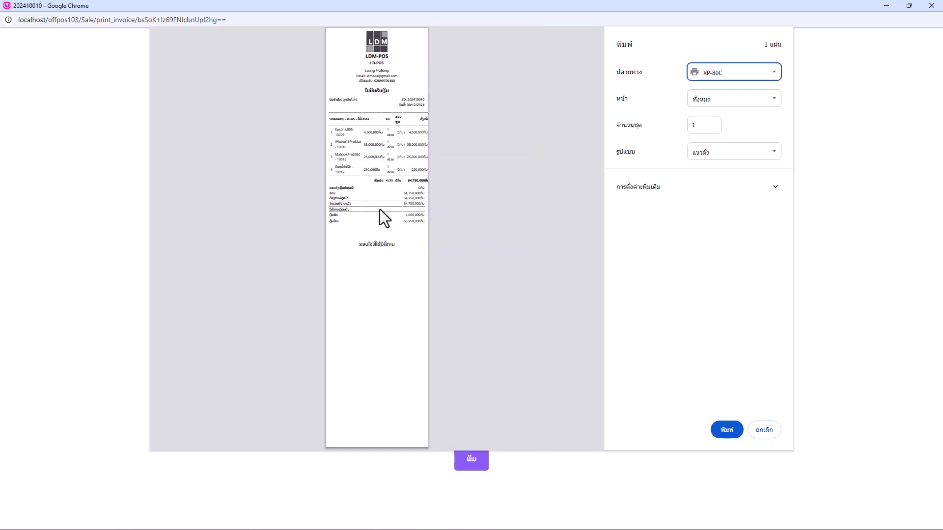
# Check the receipt's cash and transfer amounts, then cancel printing and close the window
pyautogui.scroll(5, 379, 209)
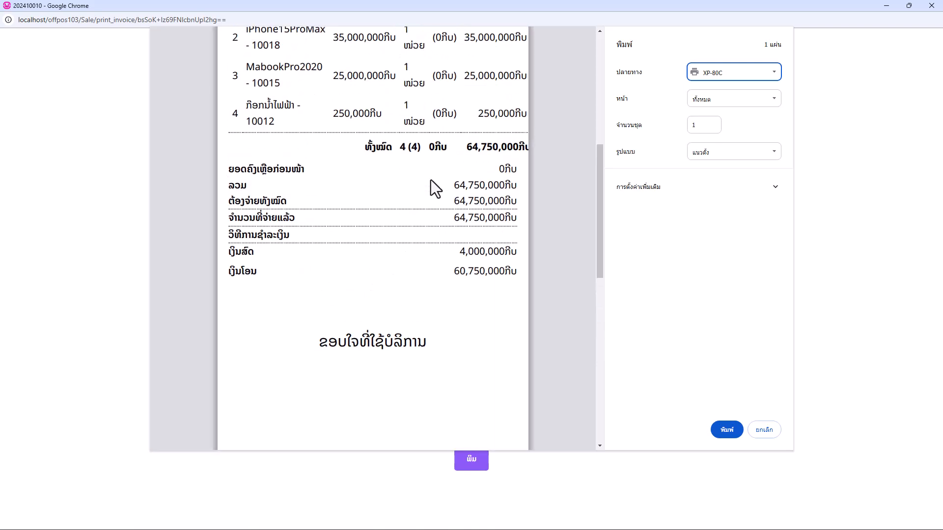
pyautogui.scroll(1, 365, 262)
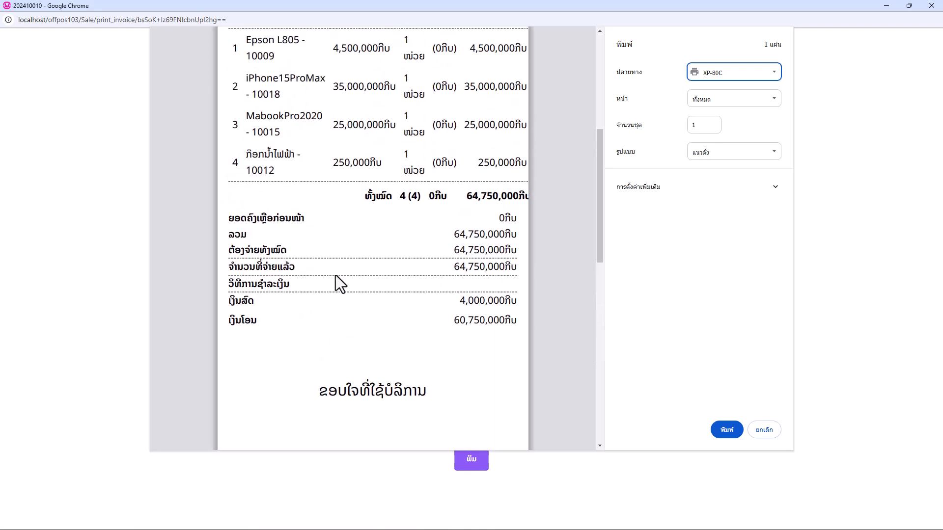
pyautogui.scroll(1, 340, 271)
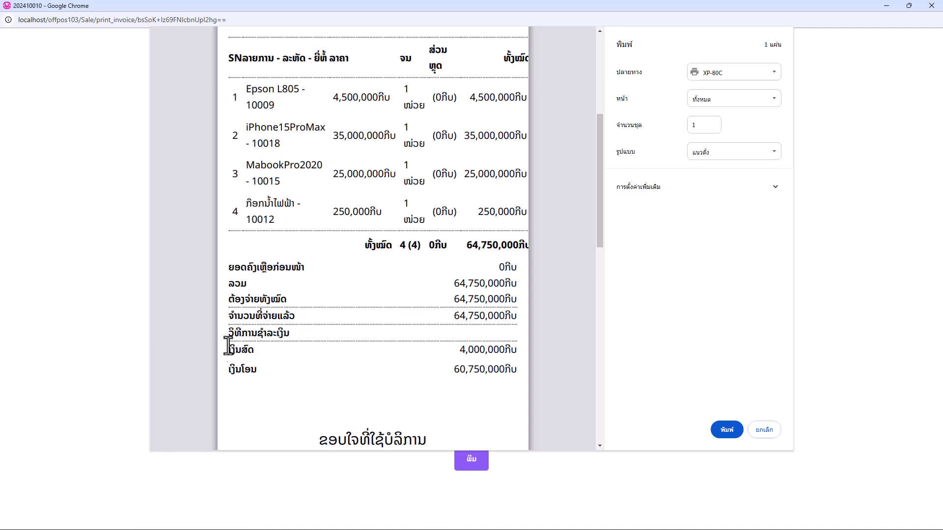
pyautogui.moveTo(460, 349); pyautogui.dragTo(482, 362)
pyautogui.moveTo(454, 314); pyautogui.dragTo(469, 312)
pyautogui.click(752, 428)
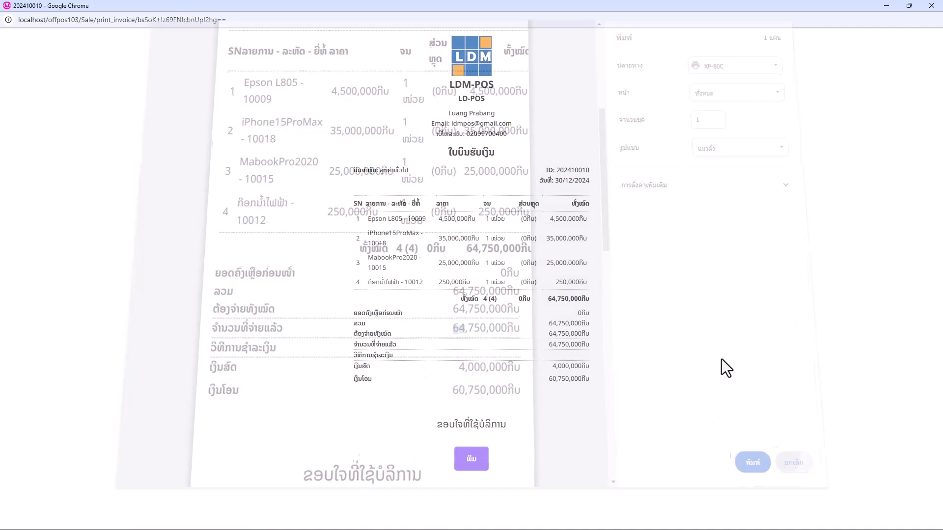
pyautogui.click(931, 6)
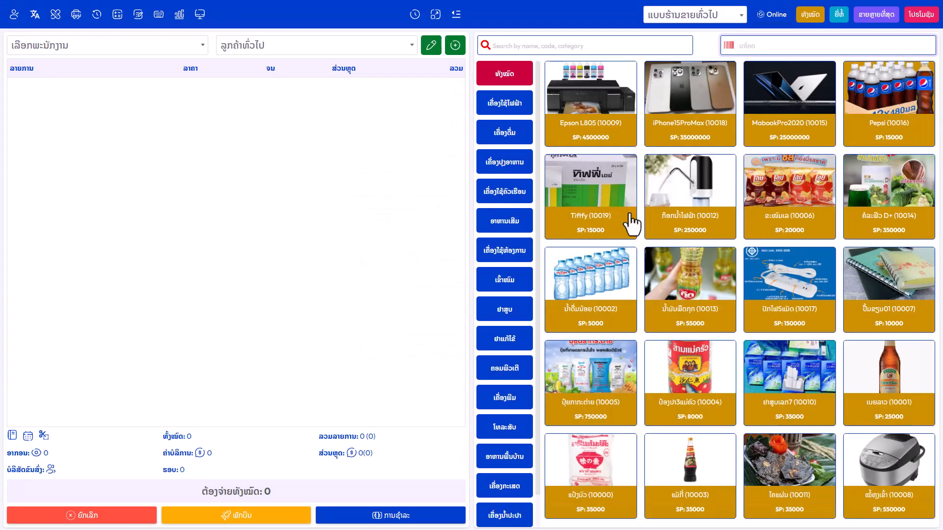
# Add Tiffy (10019) and the 10013 oil at 55000 to the cart
pyautogui.click(607, 195)
pyautogui.click(300, 266)
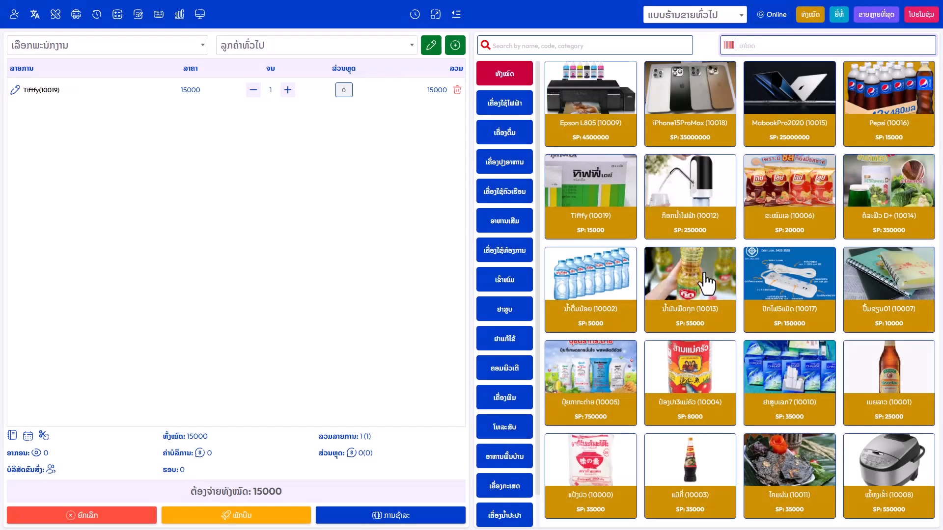
pyautogui.click(700, 270)
pyautogui.click(314, 266)
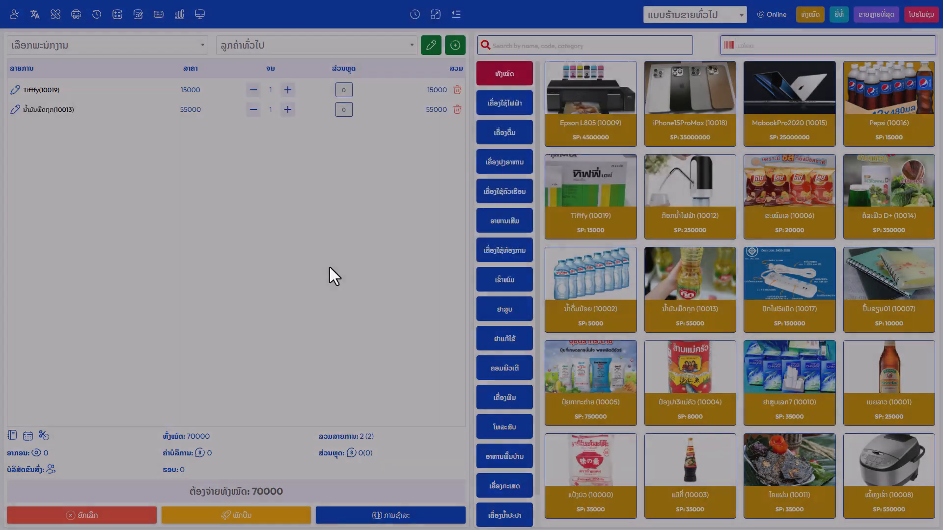
# Pay the 70000 total in Baht as ฿112.00 and complete the sale
pyautogui.click(386, 514)
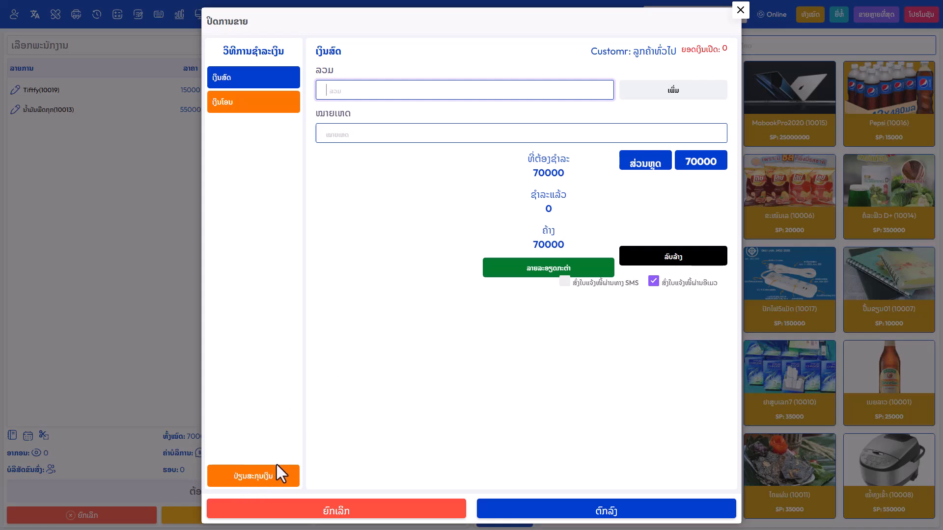
pyautogui.click(262, 477)
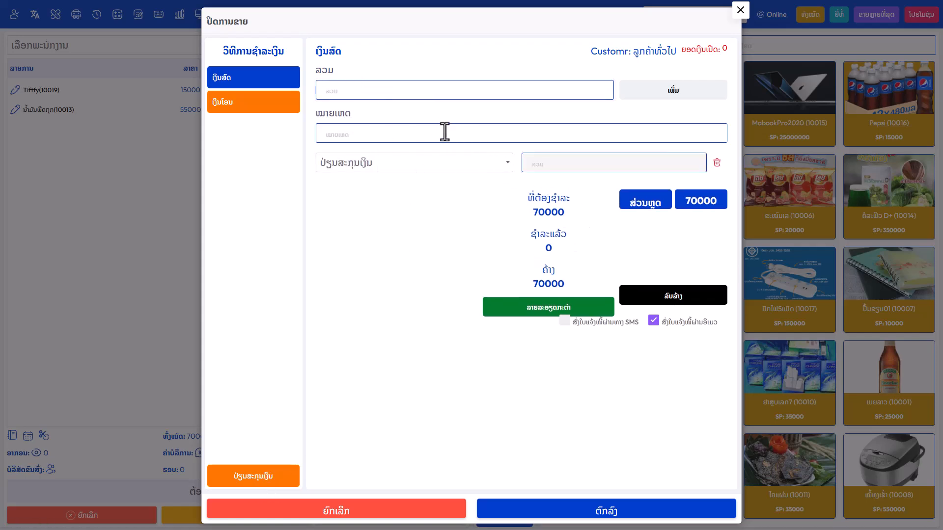
pyautogui.click(385, 167)
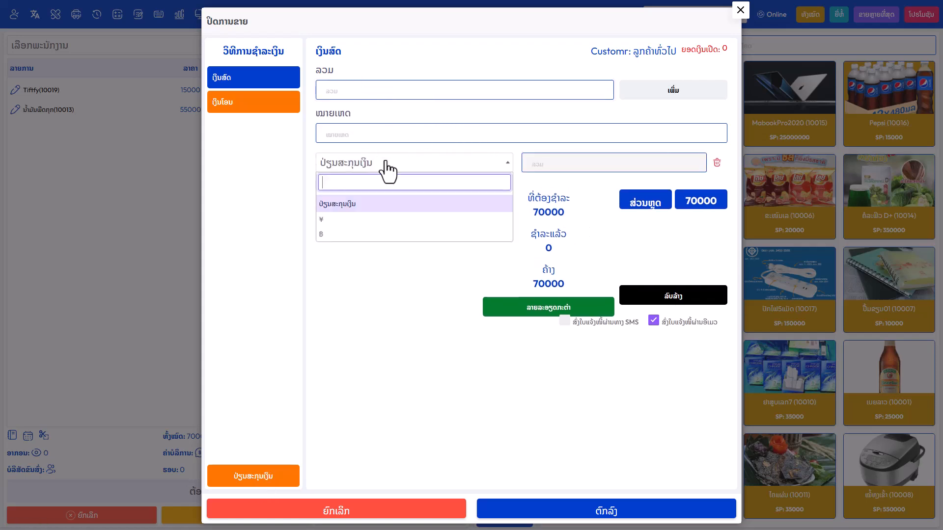
pyautogui.click(331, 234)
pyautogui.doubleClick(559, 162)
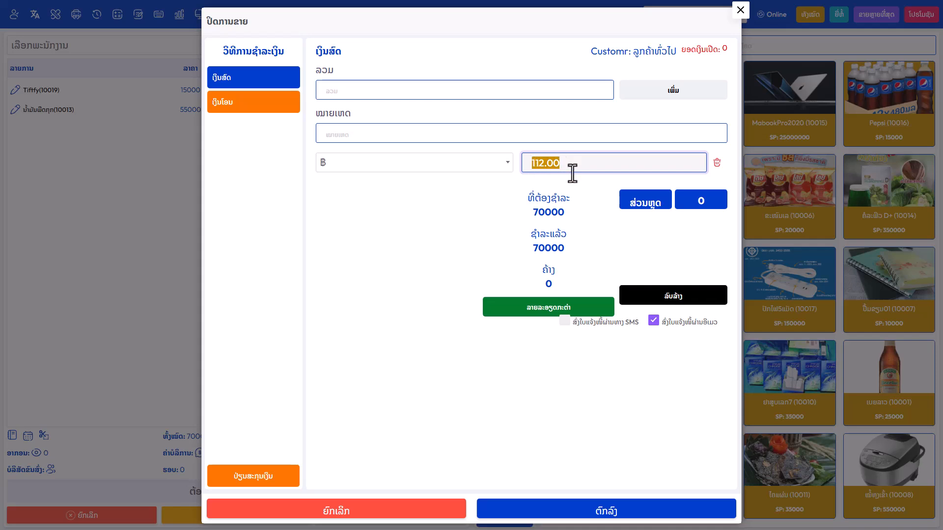
pyautogui.click(596, 511)
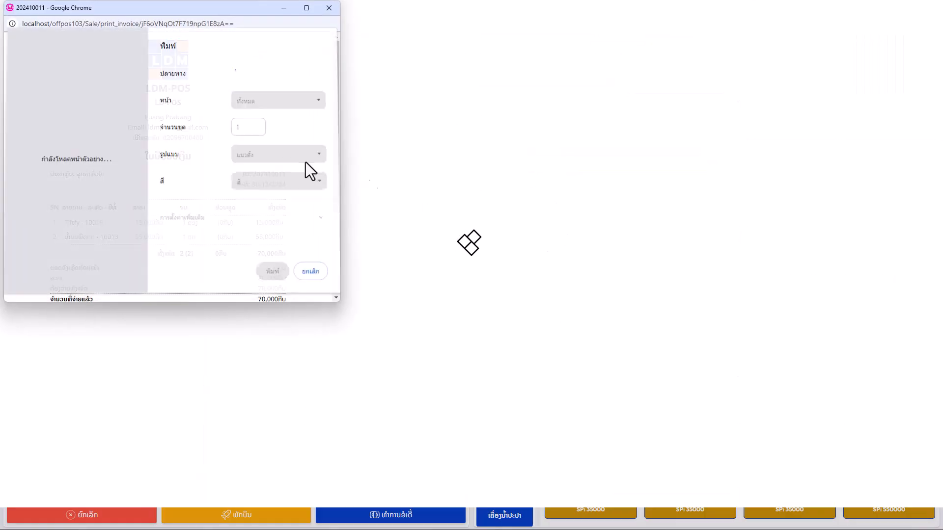
# Find the ฿112 amount and 0.0016 rate on the maximized receipt, then close it unprinted
pyautogui.click(306, 7)
pyautogui.scroll(3, 363, 351)
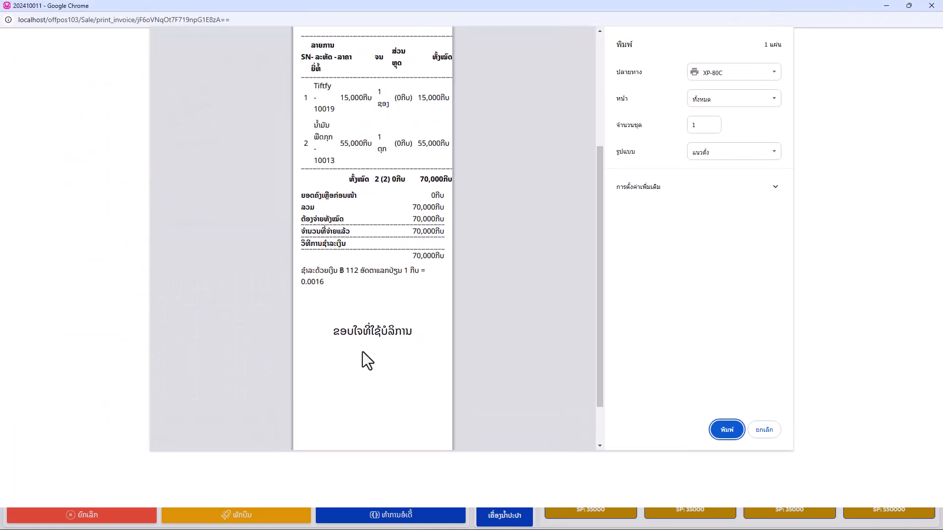
pyautogui.scroll(1, 350, 328)
pyautogui.scroll(1, 347, 222)
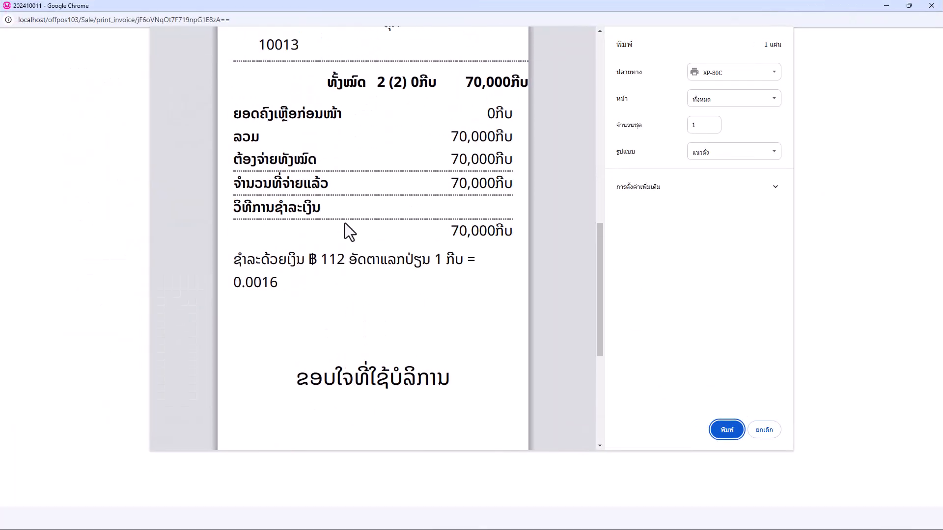
pyautogui.moveTo(321, 264); pyautogui.dragTo(431, 260)
pyautogui.moveTo(234, 284); pyautogui.dragTo(277, 287)
pyautogui.click(321, 294)
pyautogui.scroll(3, 321, 294)
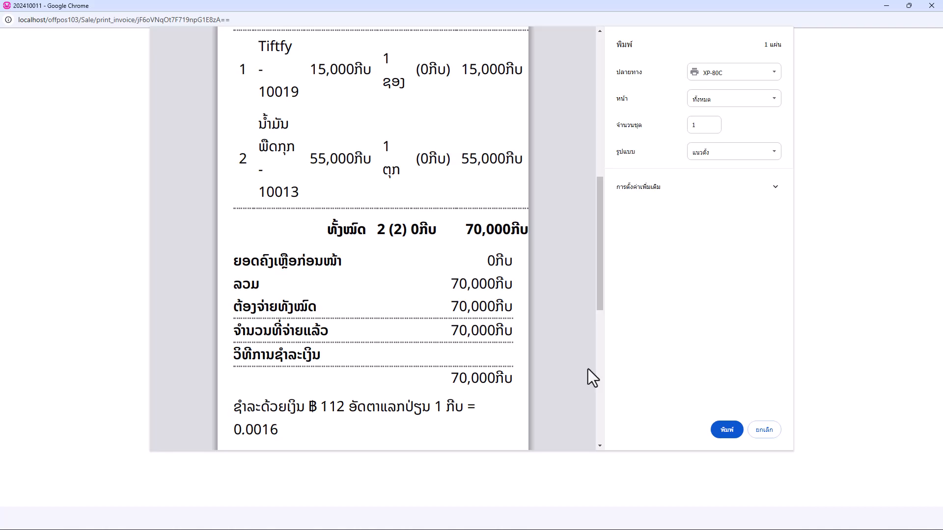
pyautogui.click(764, 430)
pyautogui.click(930, 6)
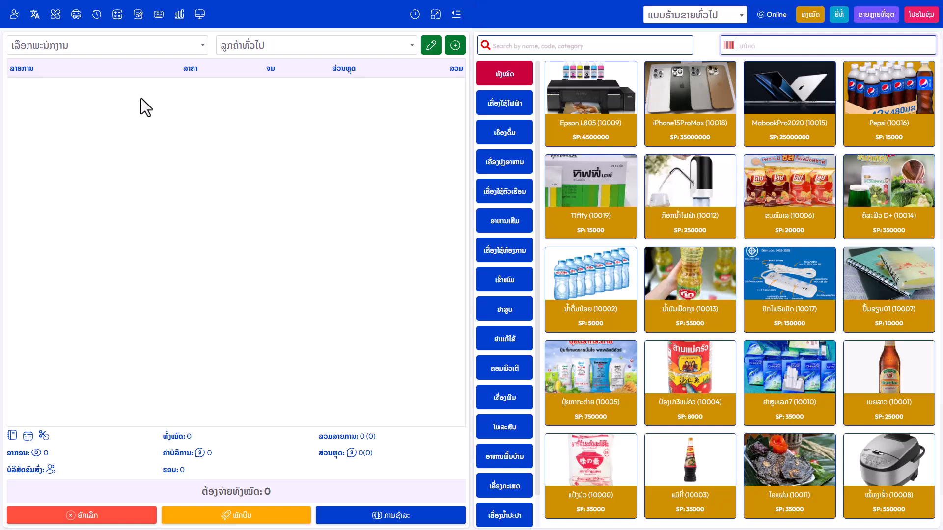
# Open the multiple-currency list under Settings and inspect the ¥ rate 0.00033 in its edit form
pyautogui.click(180, 16)
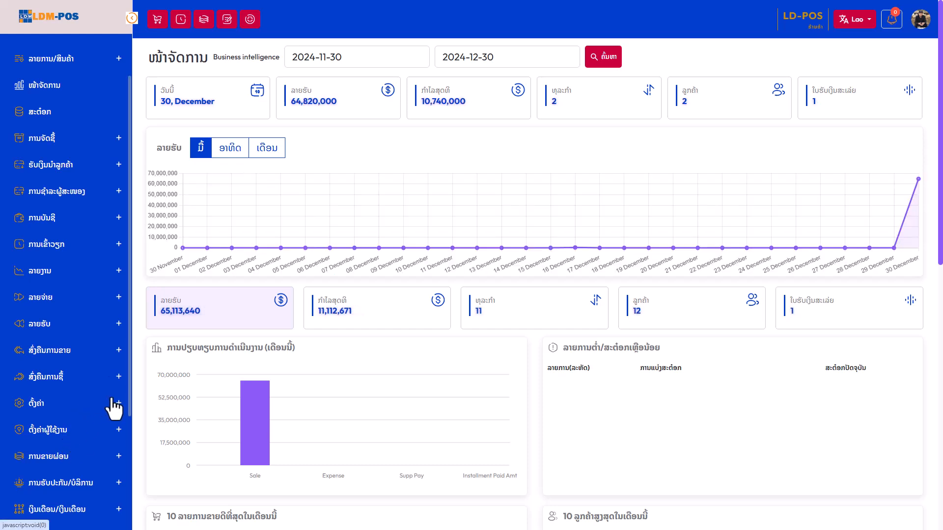
pyautogui.click(113, 400)
pyautogui.scroll(-5, 88, 442)
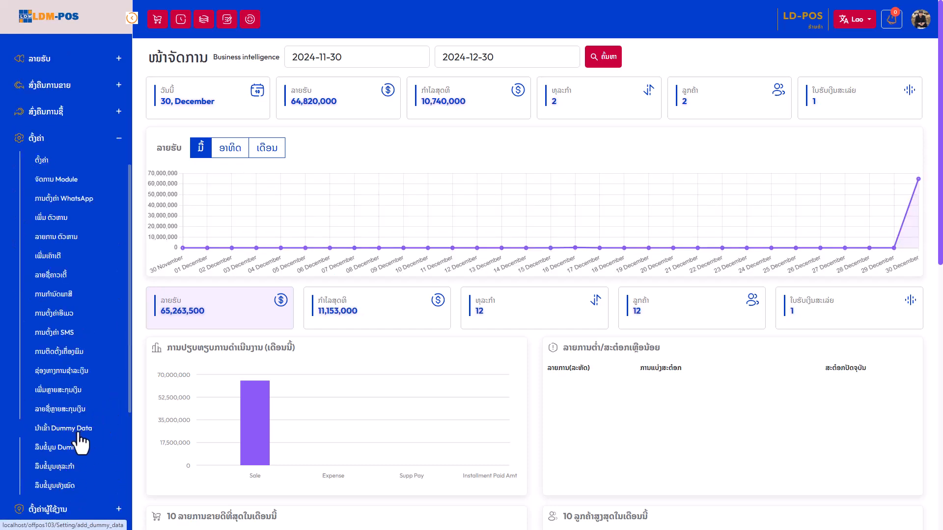
pyautogui.click(52, 413)
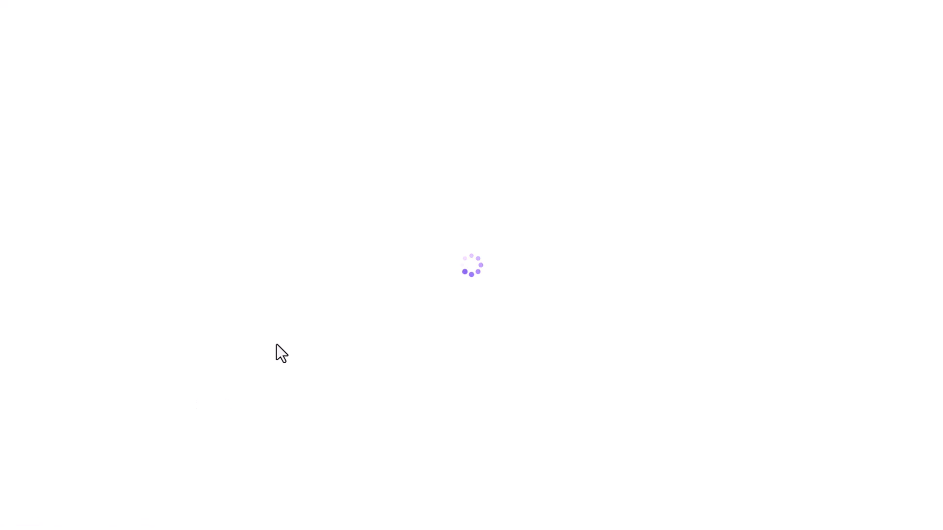
pyautogui.moveTo(364, 144); pyautogui.dragTo(313, 139)
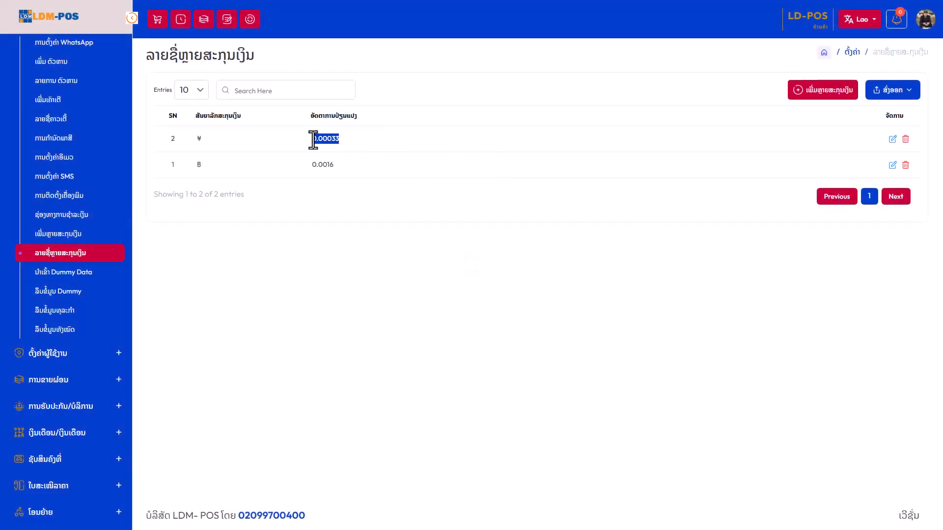
pyautogui.click(461, 146)
pyautogui.click(892, 139)
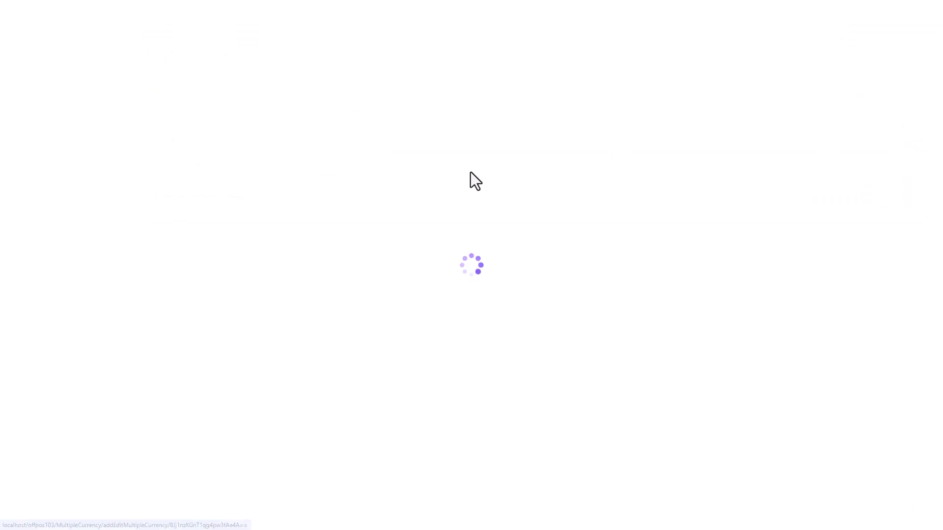
pyautogui.moveTo(467, 112); pyautogui.dragTo(406, 105)
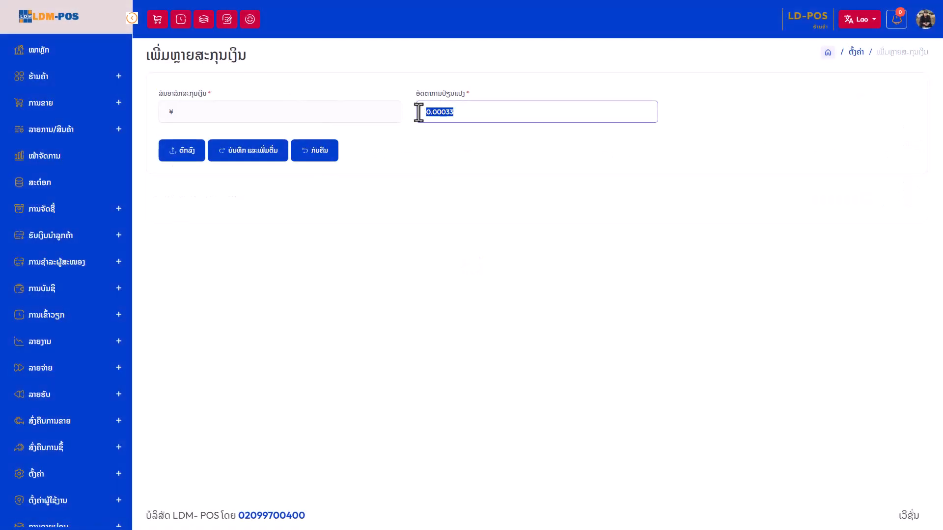
pyautogui.click(460, 113)
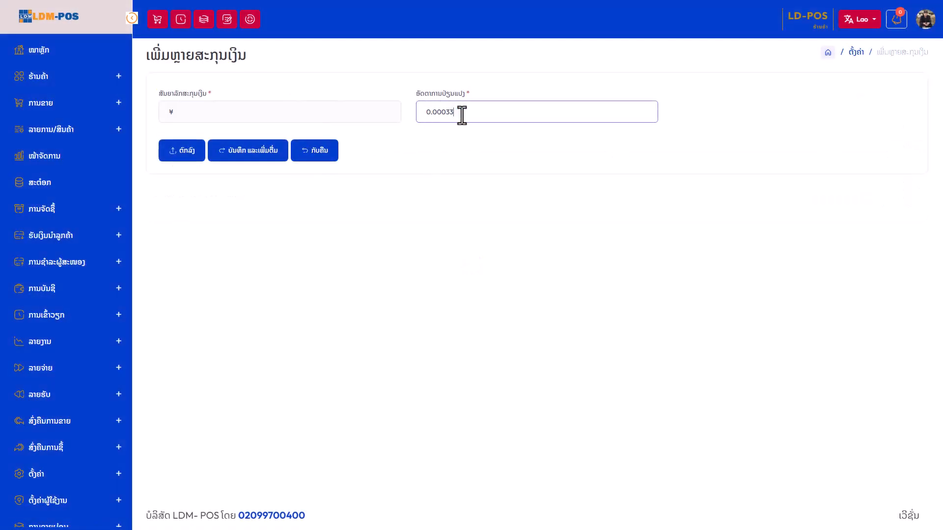
pyautogui.click(312, 152)
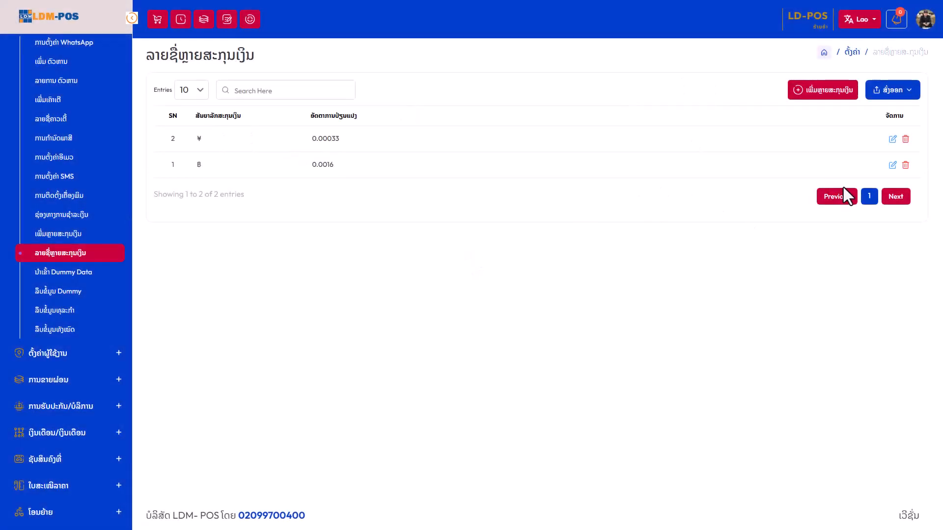
# Inspect the ฿ rate 0.0016 in its edit form and return to the list
pyautogui.moveTo(312, 164); pyautogui.dragTo(309, 166)
pyautogui.doubleClick(330, 166)
pyautogui.click(567, 173)
pyautogui.click(891, 166)
pyautogui.moveTo(448, 123); pyautogui.dragTo(413, 120)
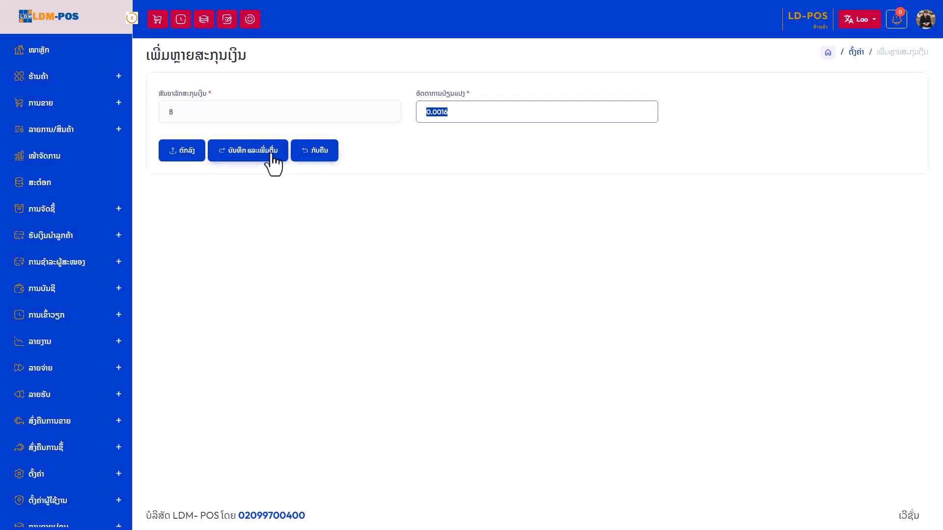
pyautogui.click(314, 155)
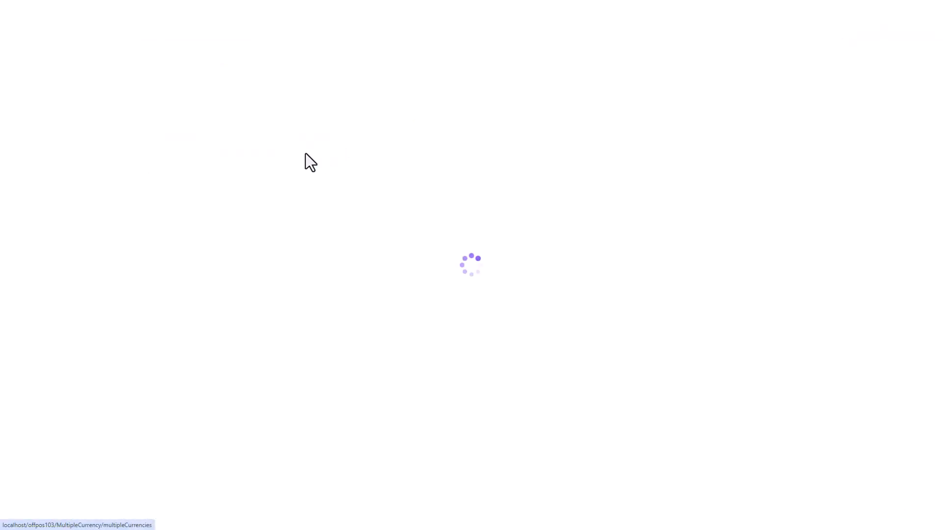